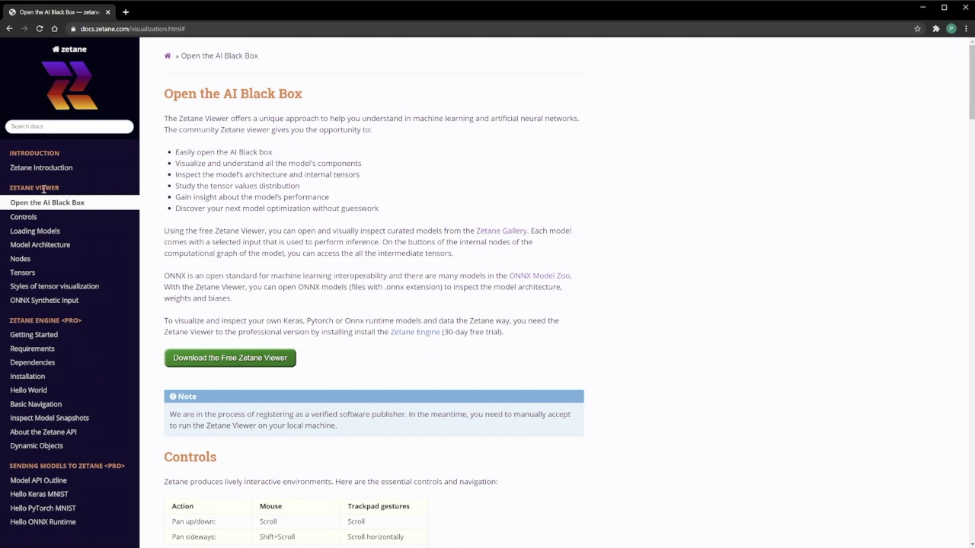
{"action": "scroll", "coordinate": [328, 226], "scroll_direction": "down", "scroll_amount": 4}
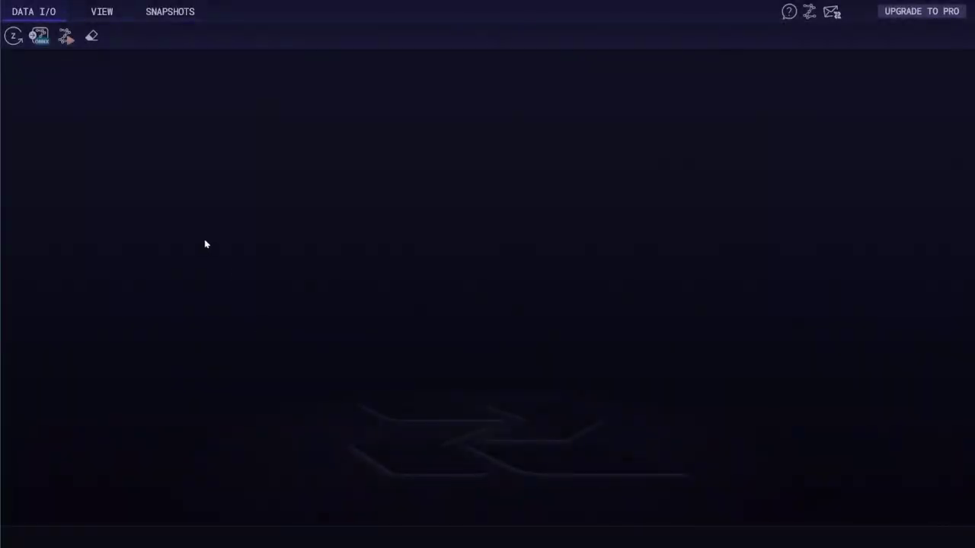
Load the Keras CNN snapshot model.
{"action": "left_click", "coordinate": [171, 12]}
{"action": "left_click", "coordinate": [199, 36]}
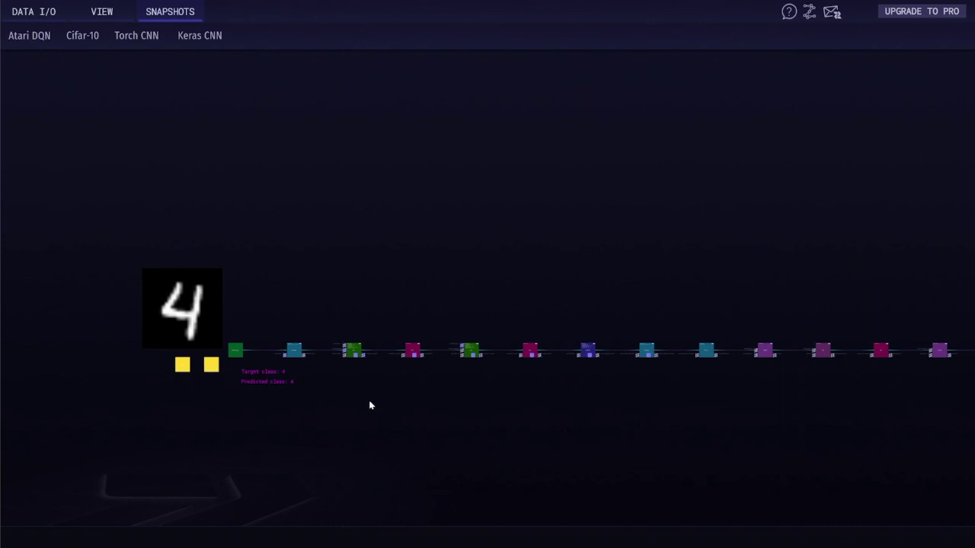
Show the feature maps of the first Conv node and bring the whole stack of maps into view.
{"action": "left_click", "coordinate": [355, 352]}
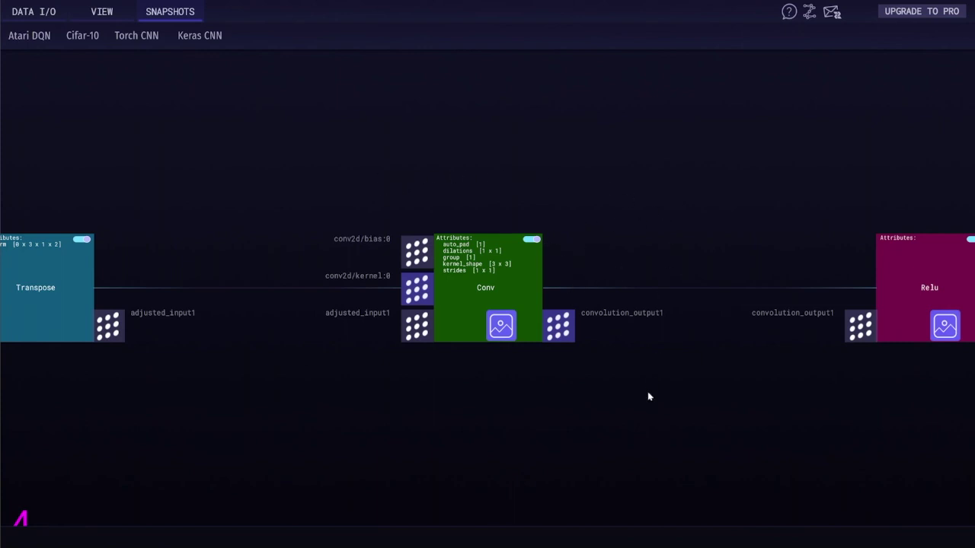
{"action": "scroll", "coordinate": [647, 409], "scroll_direction": "up", "scroll_amount": 2}
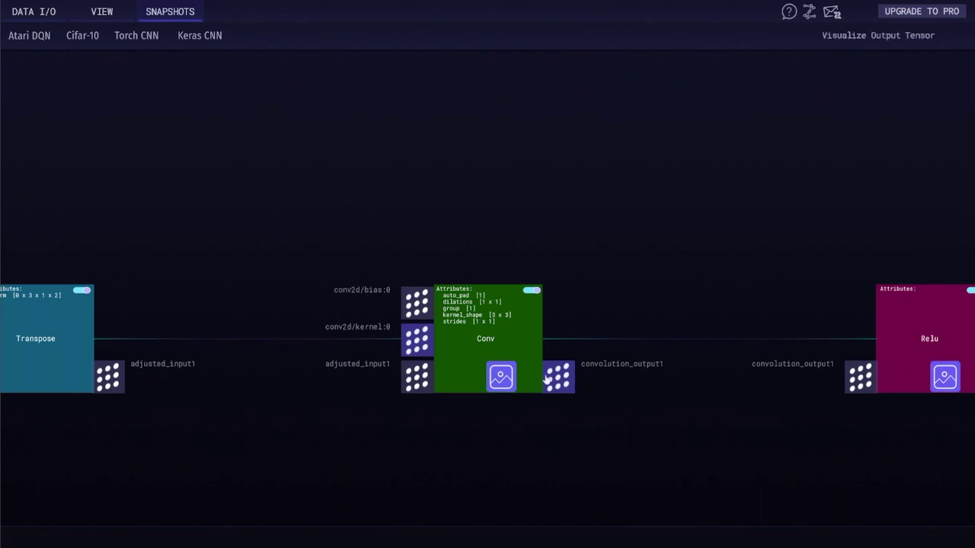
{"action": "left_click", "coordinate": [499, 378]}
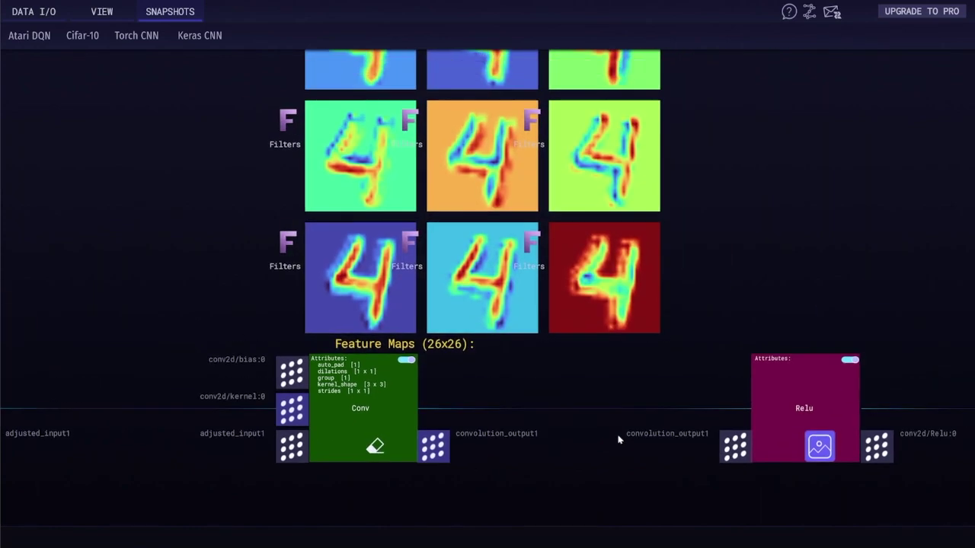
{"action": "scroll", "coordinate": [618, 439], "scroll_direction": "down", "scroll_amount": 5}
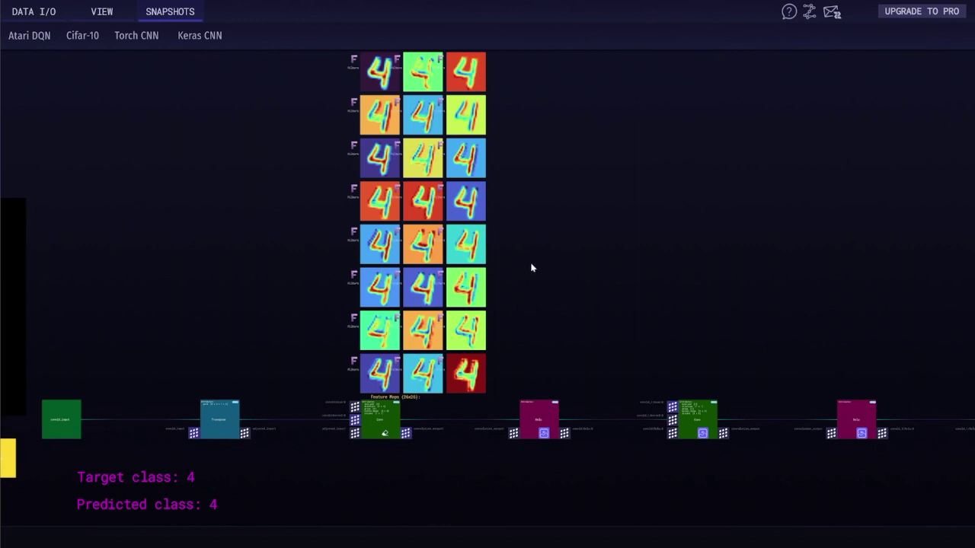
{"action": "left_click_drag", "start_coordinate": [533, 272], "coordinate": [527, 320]}
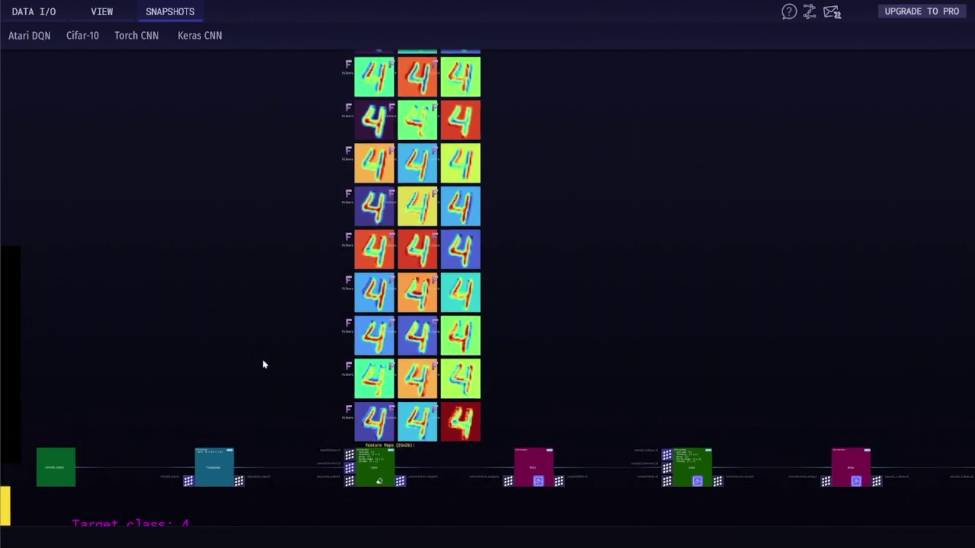
Inspect the first Conv node's adjusted_input1 input tensor, followed by its convolution_output1 output tensor.
{"action": "left_click", "coordinate": [350, 485]}
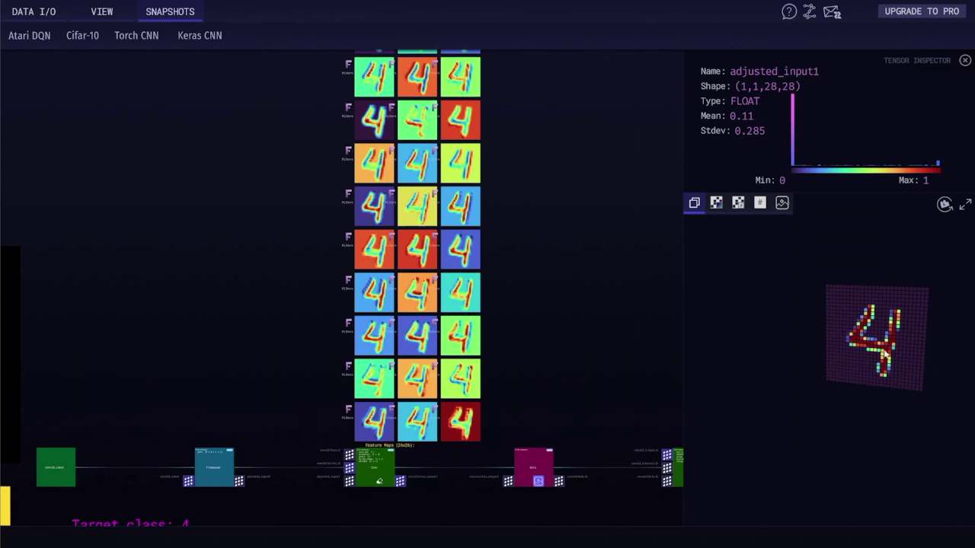
{"action": "left_click", "coordinate": [400, 482]}
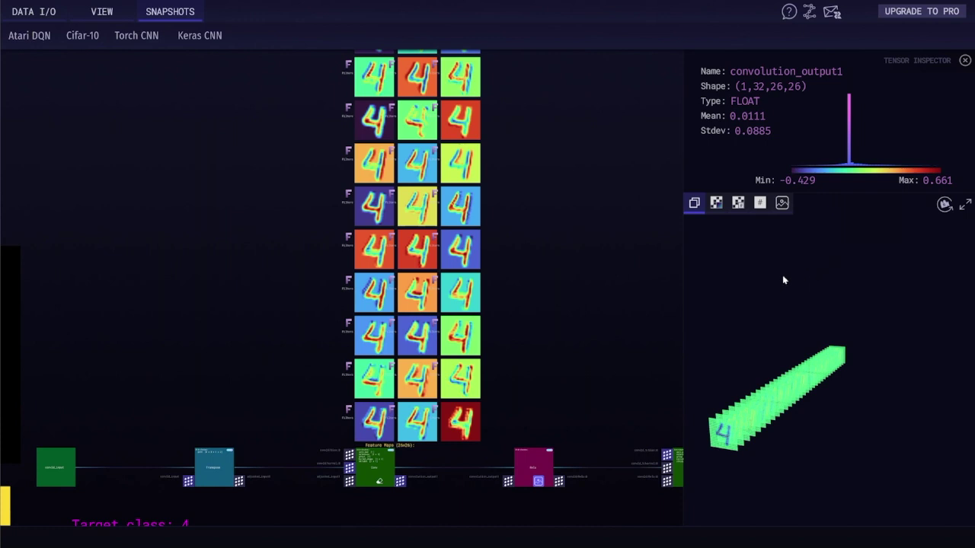
View convolution_output1 in the tensor inspector as a coloured grid, as coloured cells with numbers, and as plain values.
{"action": "left_click", "coordinate": [716, 203]}
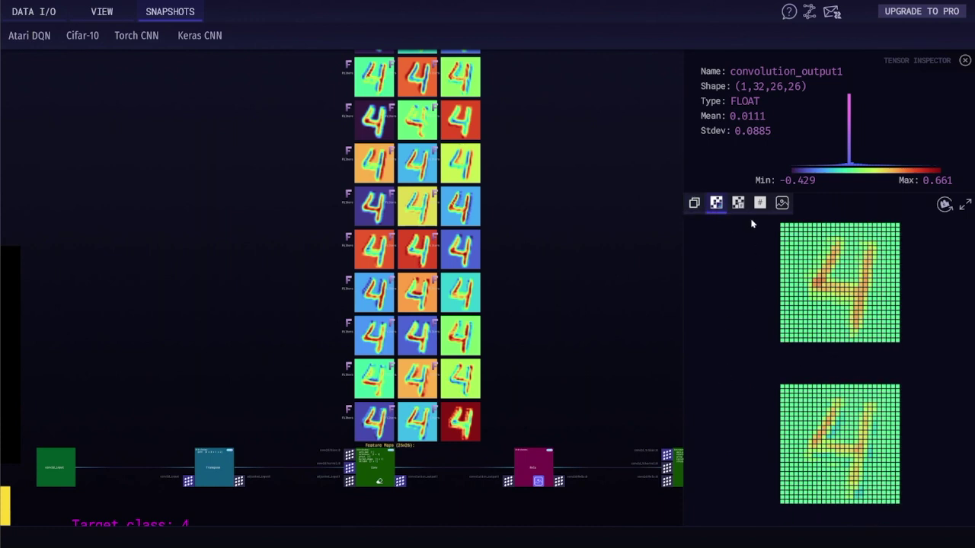
{"action": "left_click", "coordinate": [737, 202]}
{"action": "scroll", "coordinate": [766, 392], "scroll_direction": "up", "scroll_amount": 5}
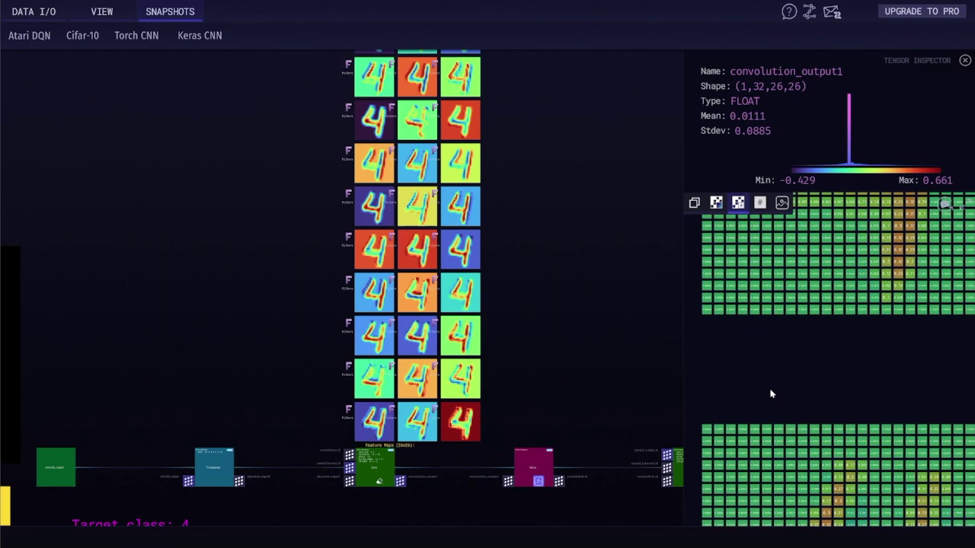
{"action": "scroll", "coordinate": [770, 400], "scroll_direction": "up", "scroll_amount": 6}
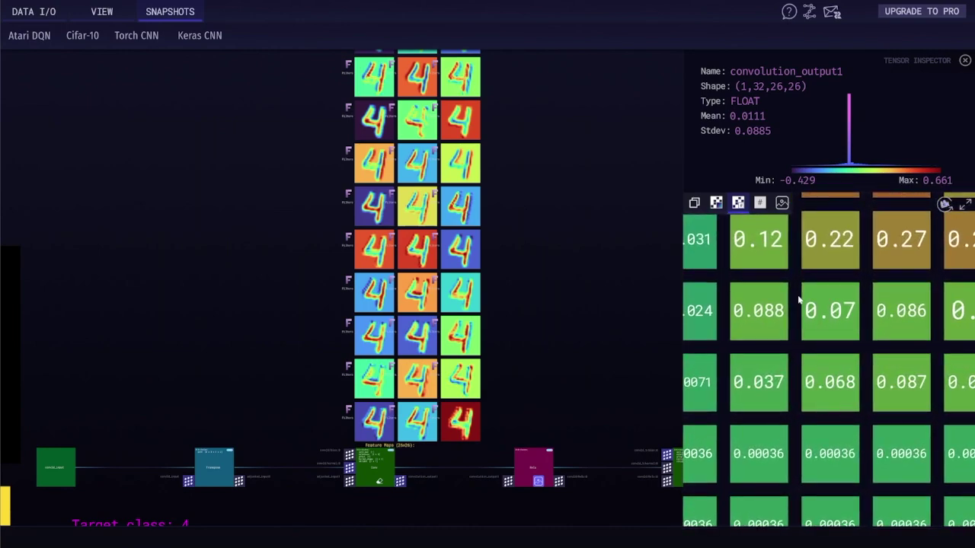
{"action": "left_click", "coordinate": [760, 204]}
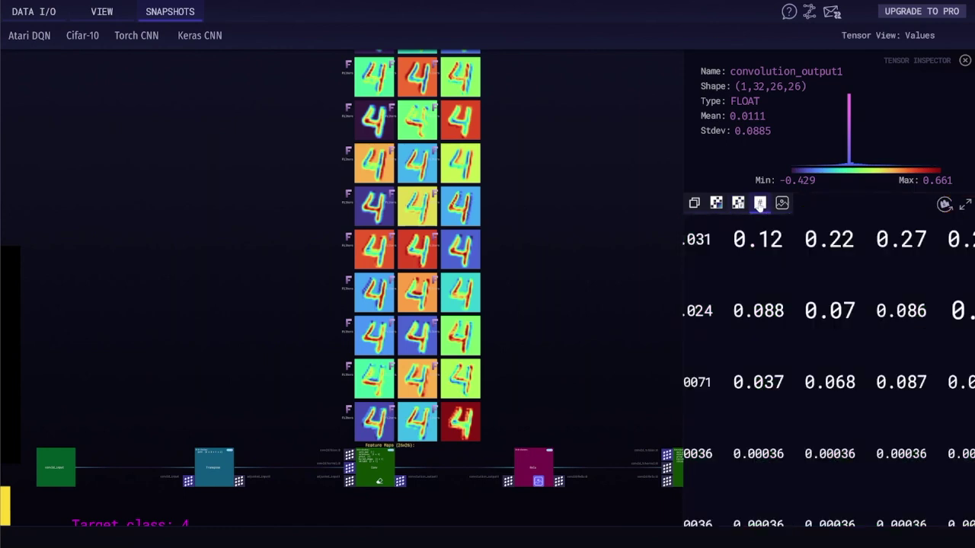
{"action": "scroll", "coordinate": [782, 290], "scroll_direction": "down", "scroll_amount": 5}
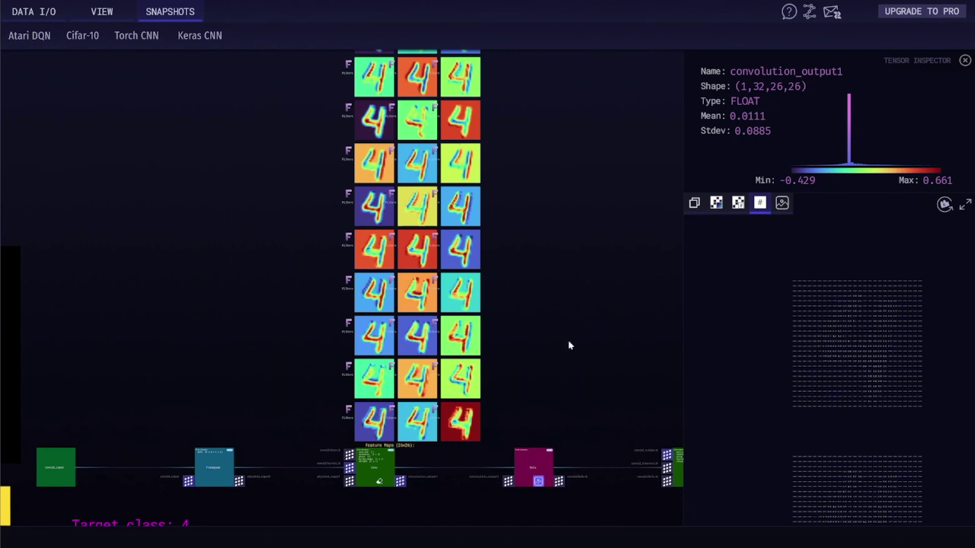
Inspect the first Conv node's conv2d/bias:0, conv2d/kernel:0 and adjusted_input1 tensors, ending with adjusted_input1 in the 3D tensor view.
{"action": "left_click_drag", "start_coordinate": [551, 355], "coordinate": [560, 342]}
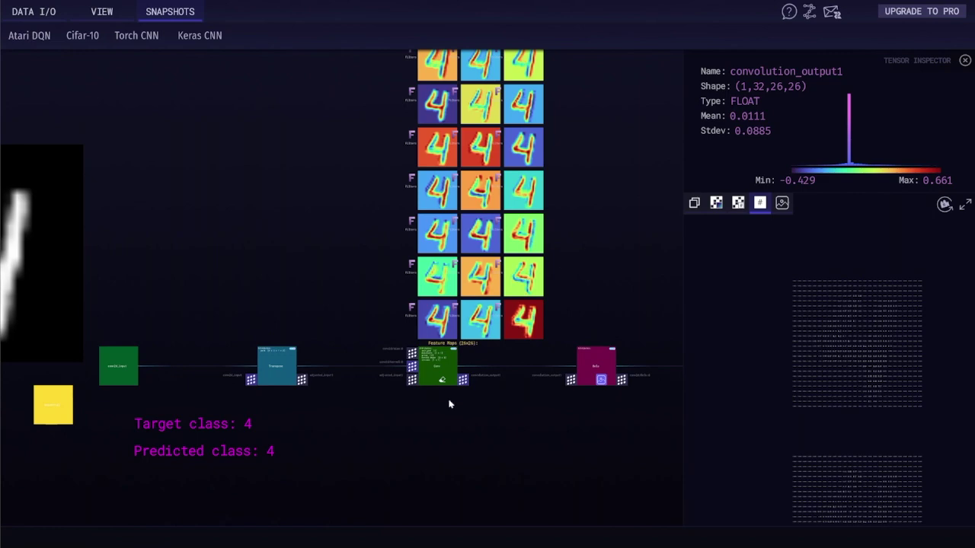
{"action": "left_click", "coordinate": [411, 354]}
{"action": "scroll", "coordinate": [428, 434], "scroll_direction": "up", "scroll_amount": 8}
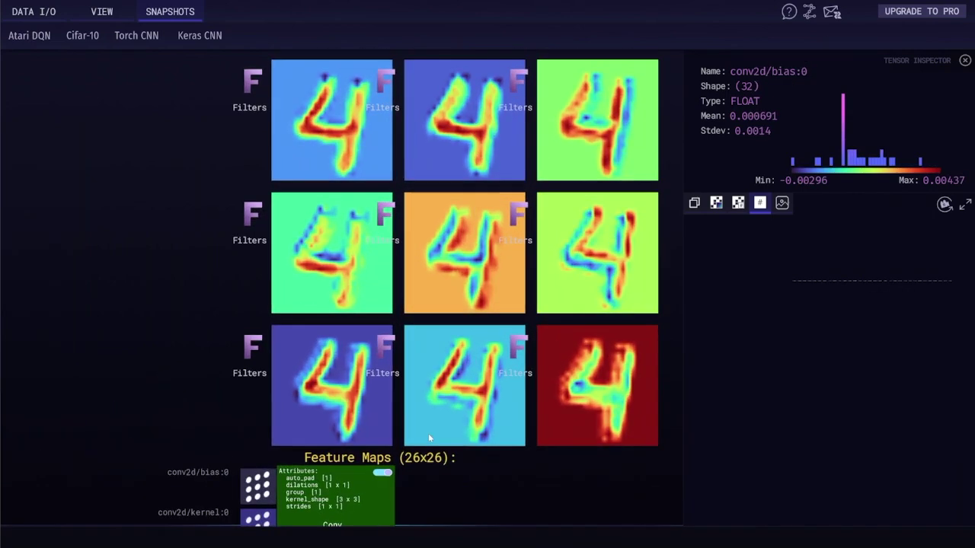
{"action": "left_click_drag", "start_coordinate": [428, 434], "coordinate": [433, 424]}
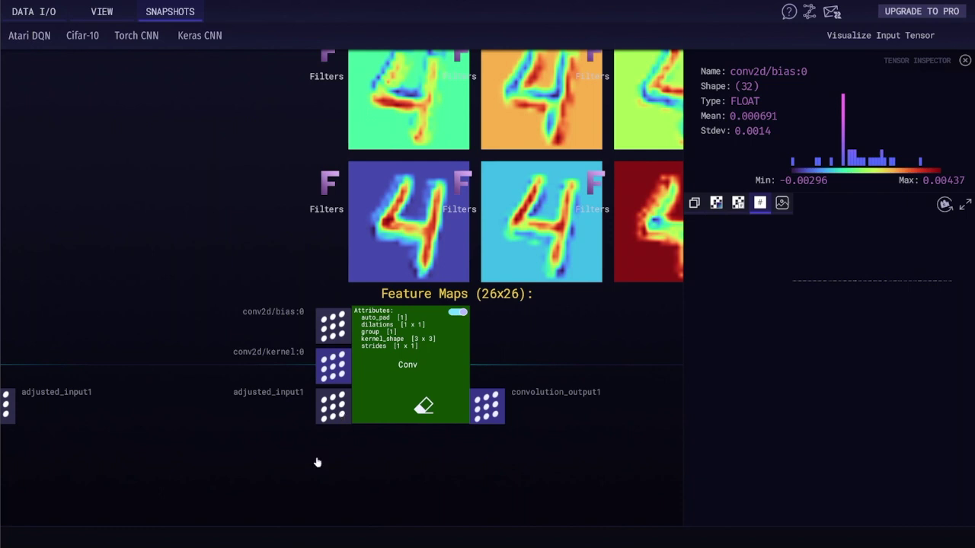
{"action": "left_click", "coordinate": [333, 415]}
{"action": "left_click", "coordinate": [331, 329]}
{"action": "left_click", "coordinate": [334, 365]}
{"action": "left_click", "coordinate": [333, 415]}
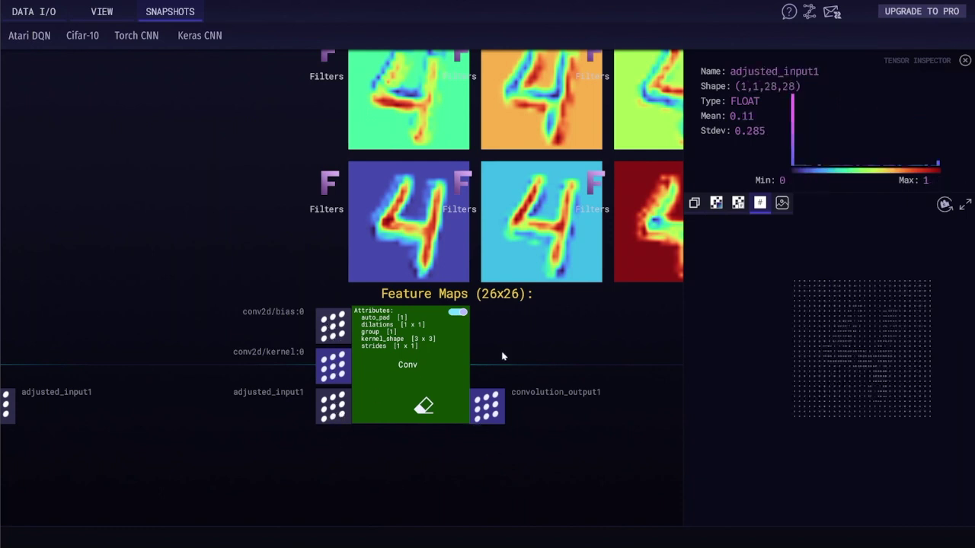
{"action": "left_click", "coordinate": [695, 206]}
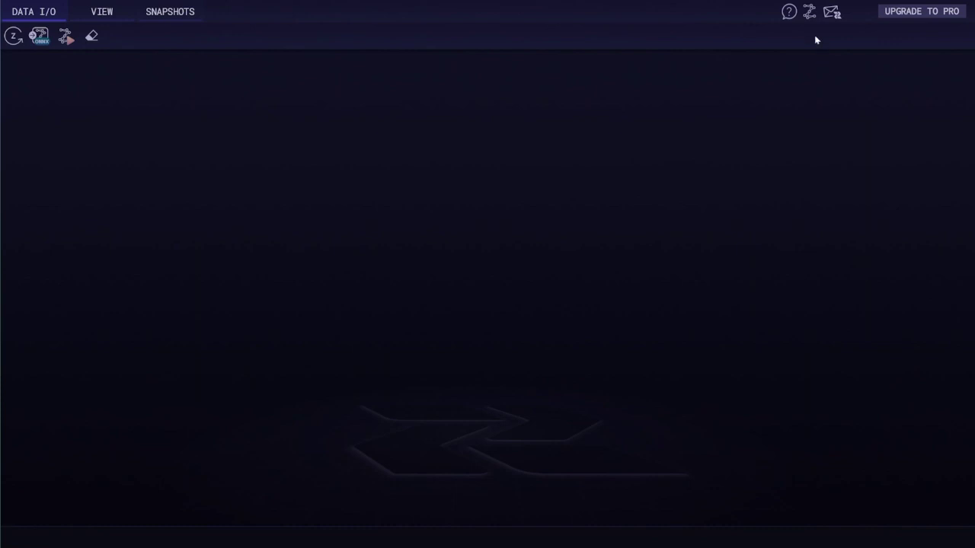
Open the Zetane model gallery website and download the ZTN model for UNET.
{"action": "left_click", "coordinate": [809, 14]}
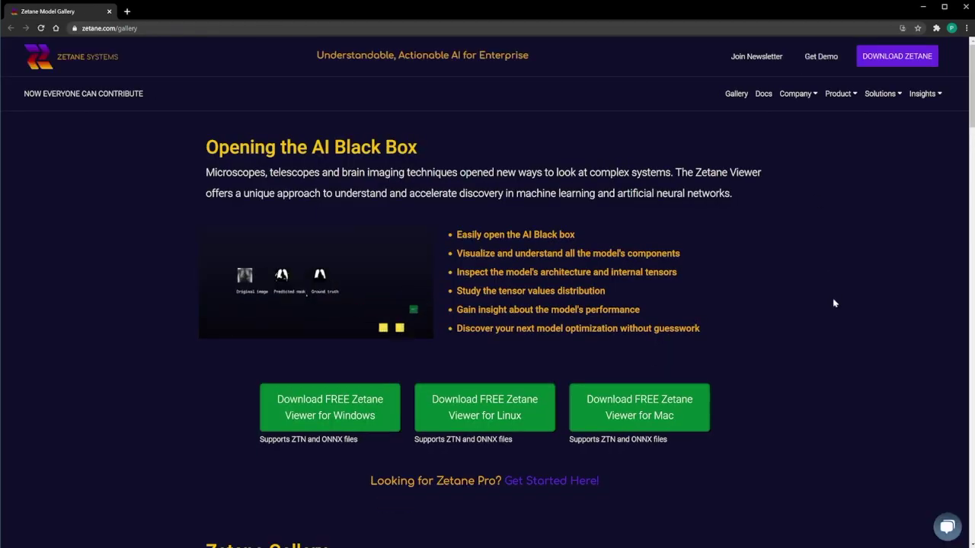
{"action": "scroll", "coordinate": [833, 304], "scroll_direction": "down", "scroll_amount": 7}
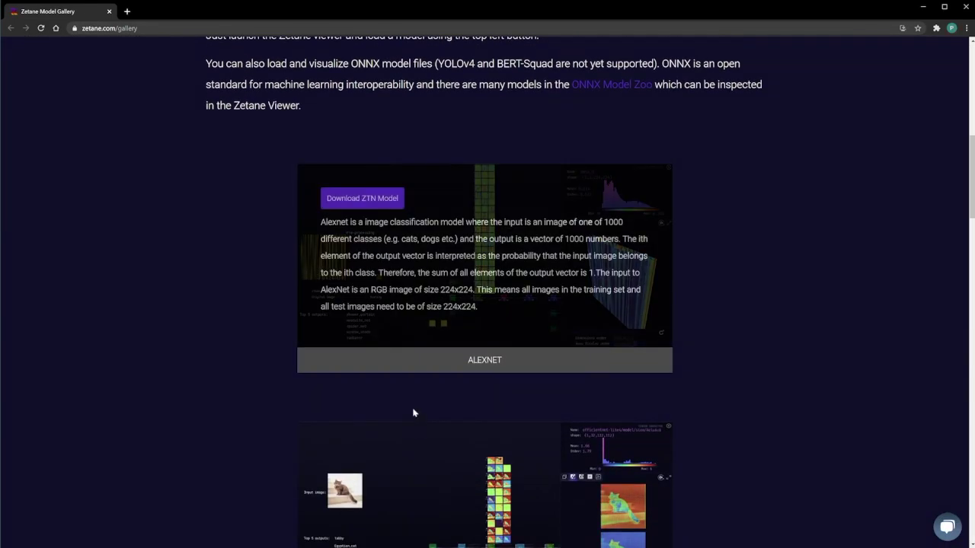
{"action": "scroll", "coordinate": [759, 435], "scroll_direction": "down", "scroll_amount": 10}
{"action": "scroll", "coordinate": [750, 430], "scroll_direction": "down", "scroll_amount": 15}
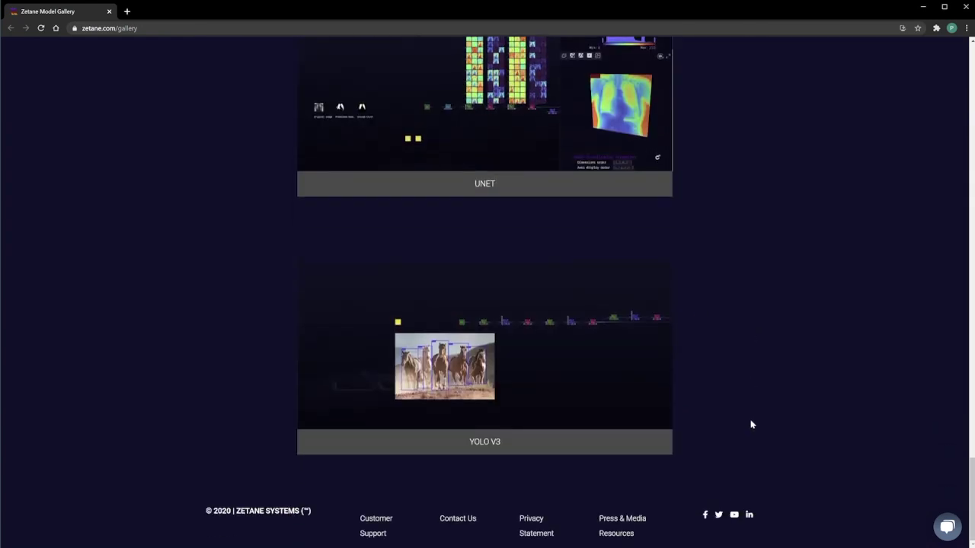
{"action": "scroll", "coordinate": [750, 424], "scroll_direction": "up", "scroll_amount": 3}
{"action": "mouse_move", "coordinate": [593, 300]}
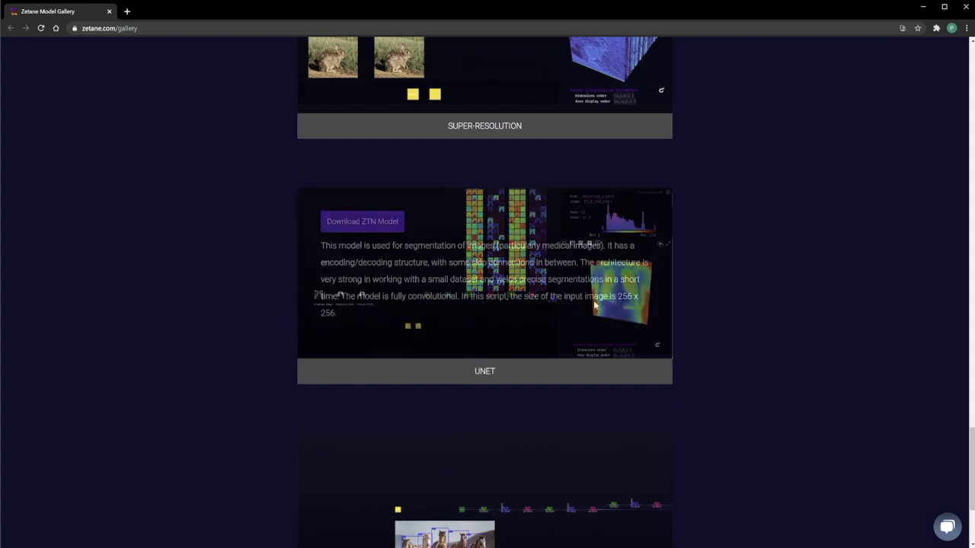
{"action": "left_click", "coordinate": [367, 222]}
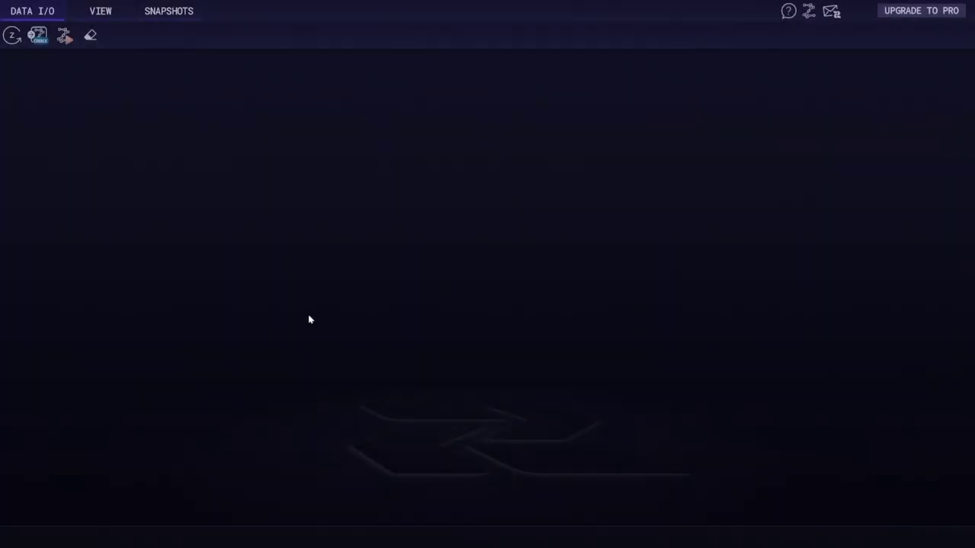
Open the Zetane model unet.ztn from the Tutorial folder.
{"action": "left_click", "coordinate": [12, 36]}
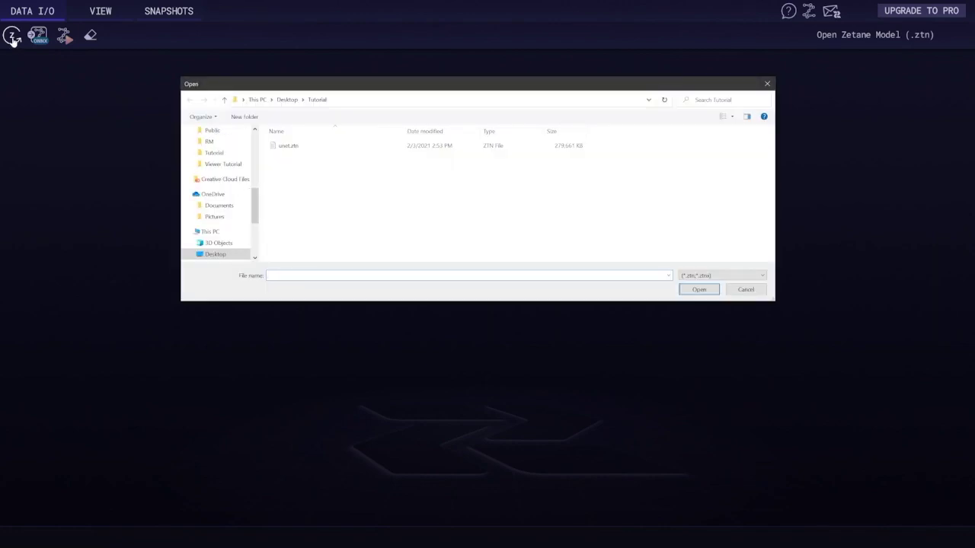
{"action": "left_click", "coordinate": [291, 148]}
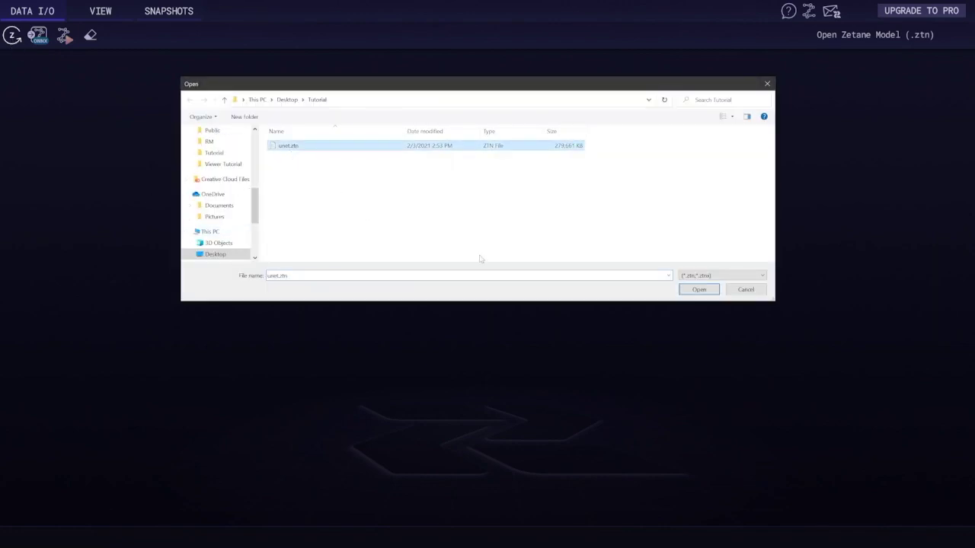
{"action": "left_click", "coordinate": [698, 290]}
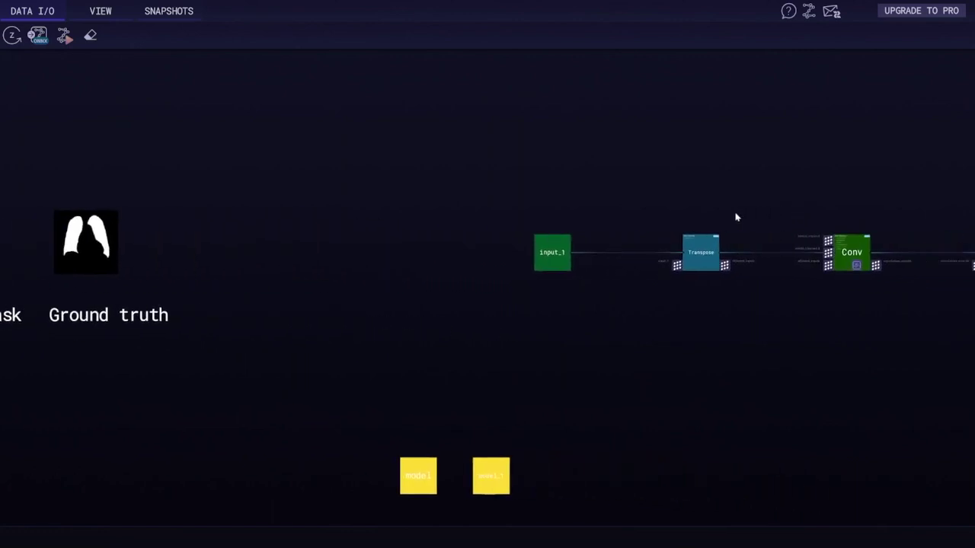
Follow the UNET graph to the last Conv node before the lower MaxPool and inspect its convolution_output20 tensor.
{"action": "scroll", "coordinate": [671, 224], "scroll_direction": "down", "scroll_amount": 8}
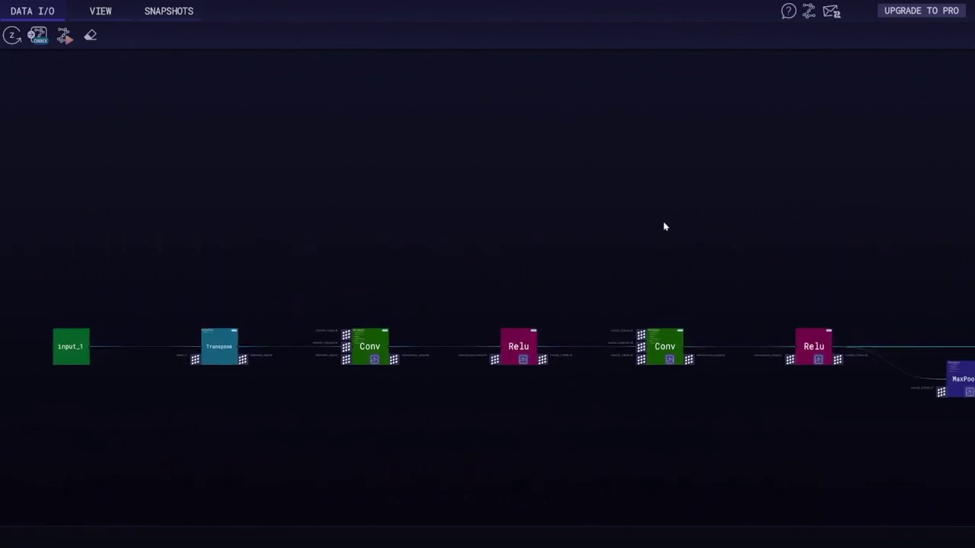
{"action": "scroll", "coordinate": [726, 216], "scroll_direction": "down", "scroll_amount": 2}
{"action": "left_click_drag", "start_coordinate": [738, 217], "coordinate": [425, 225]}
{"action": "scroll", "coordinate": [425, 224], "scroll_direction": "down", "scroll_amount": 1}
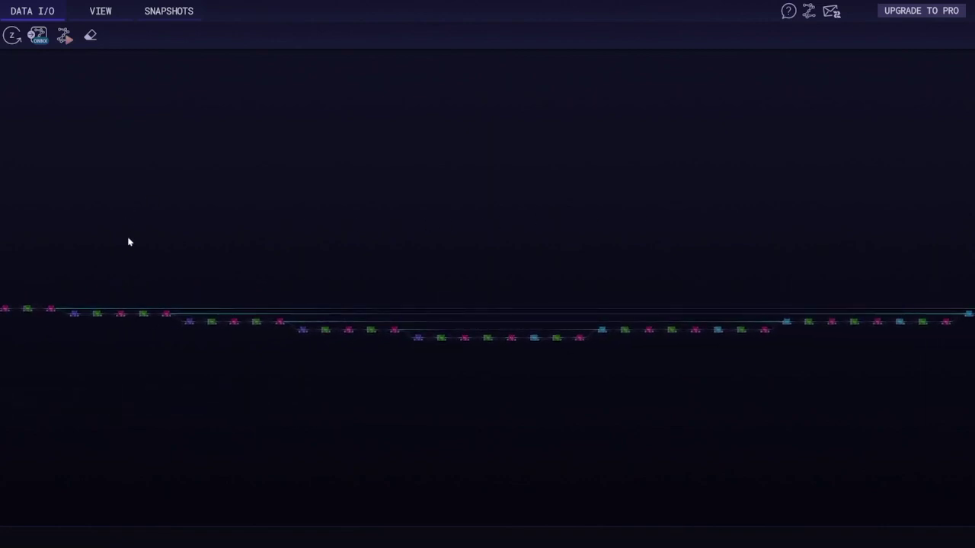
{"action": "left_click_drag", "start_coordinate": [418, 389], "coordinate": [465, 329]}
{"action": "scroll", "coordinate": [444, 380], "scroll_direction": "up", "scroll_amount": 5}
{"action": "scroll", "coordinate": [449, 374], "scroll_direction": "up", "scroll_amount": 5}
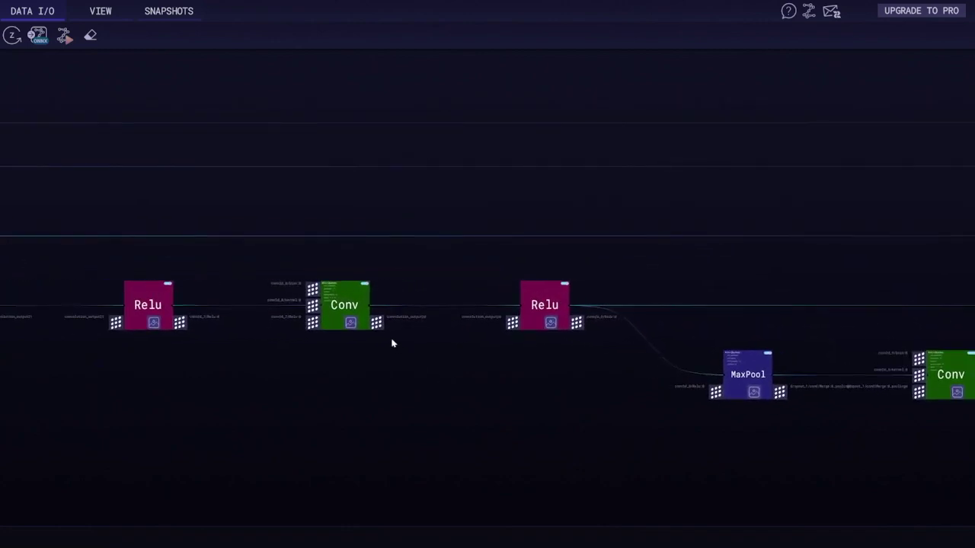
{"action": "left_click", "coordinate": [378, 324]}
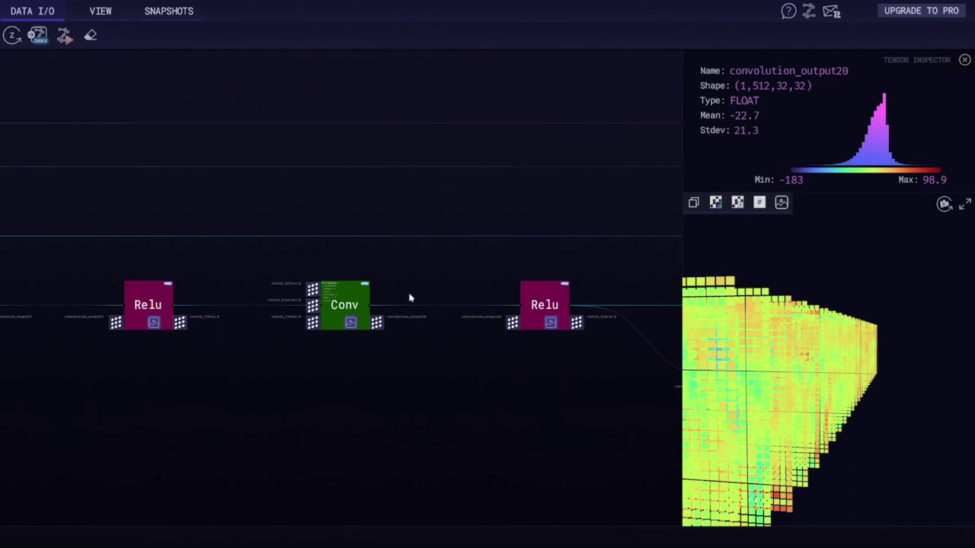
Show the feature maps of the Conv node that outputs convolution_output20.
{"action": "left_click_drag", "start_coordinate": [412, 378], "coordinate": [412, 398]}
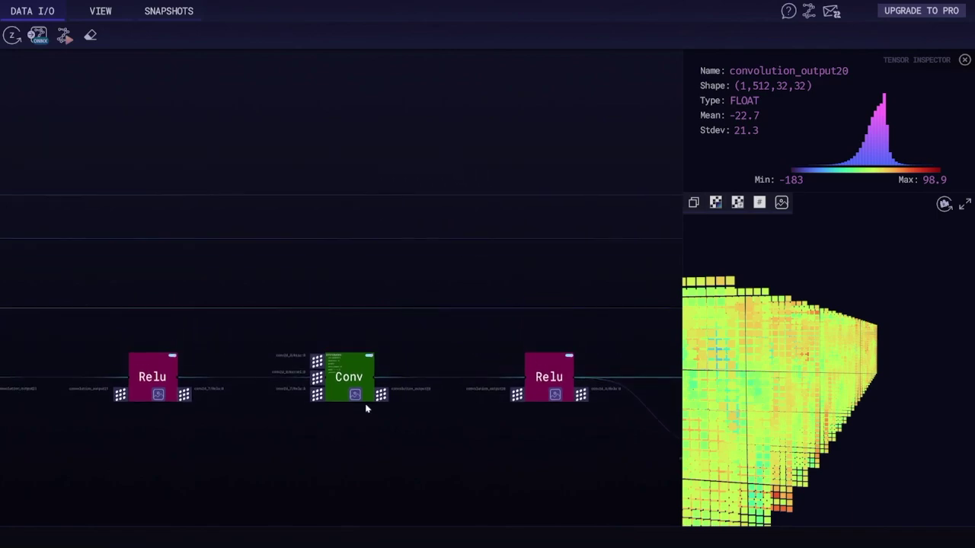
{"action": "left_click", "coordinate": [355, 396]}
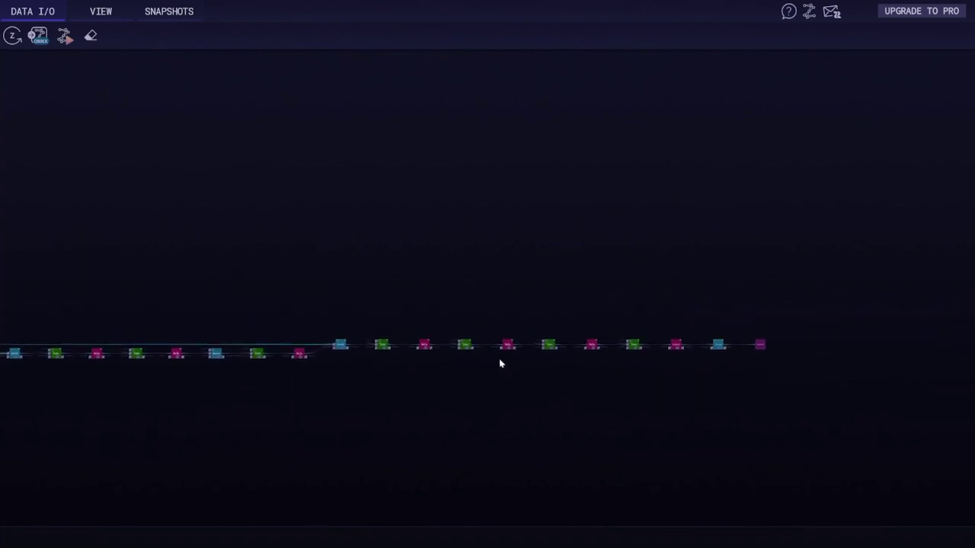
Show the feature maps of the Relu node that outputs conv2d_22/Relu:0 and look through them.
{"action": "scroll", "coordinate": [509, 353], "scroll_direction": "up", "scroll_amount": 10}
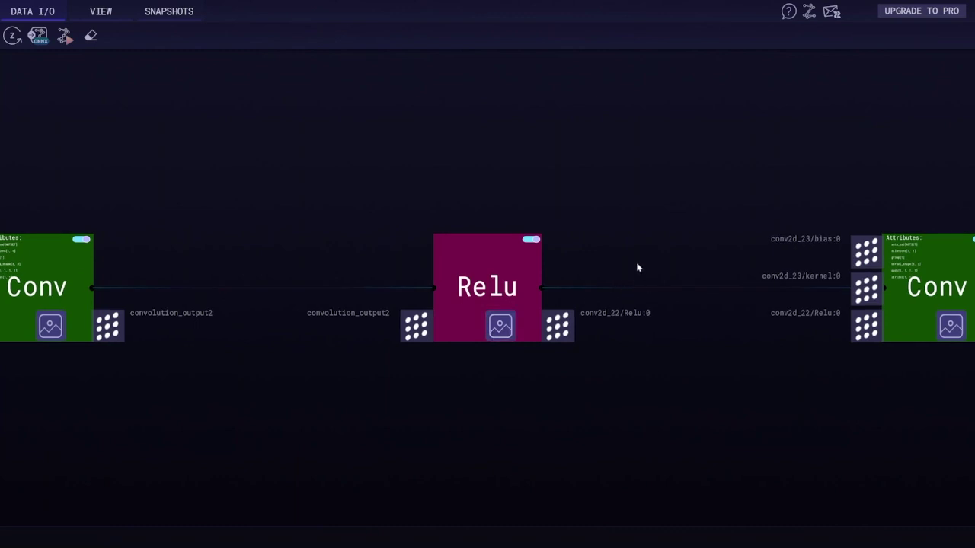
{"action": "left_click_drag", "start_coordinate": [636, 224], "coordinate": [644, 225]}
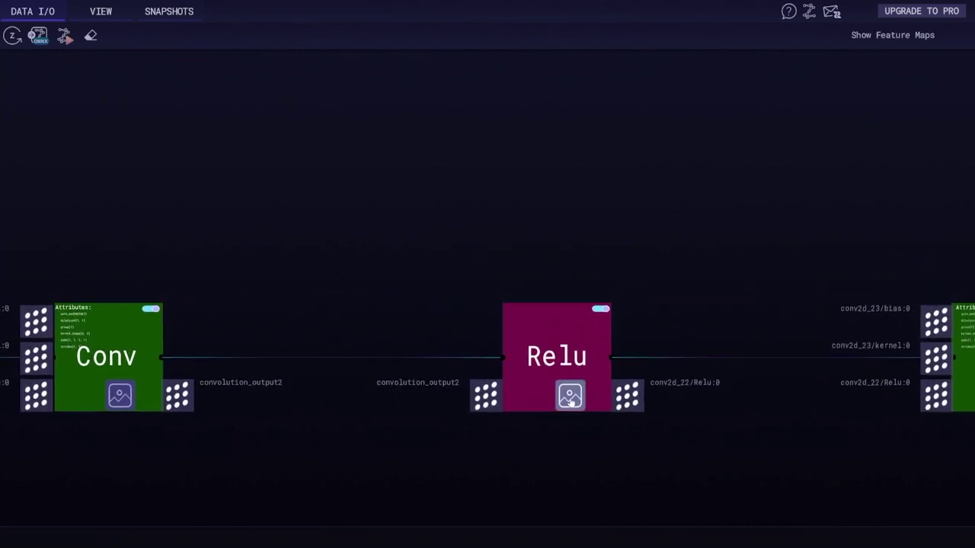
{"action": "left_click", "coordinate": [571, 395]}
{"action": "scroll", "coordinate": [736, 309], "scroll_direction": "down", "scroll_amount": 5}
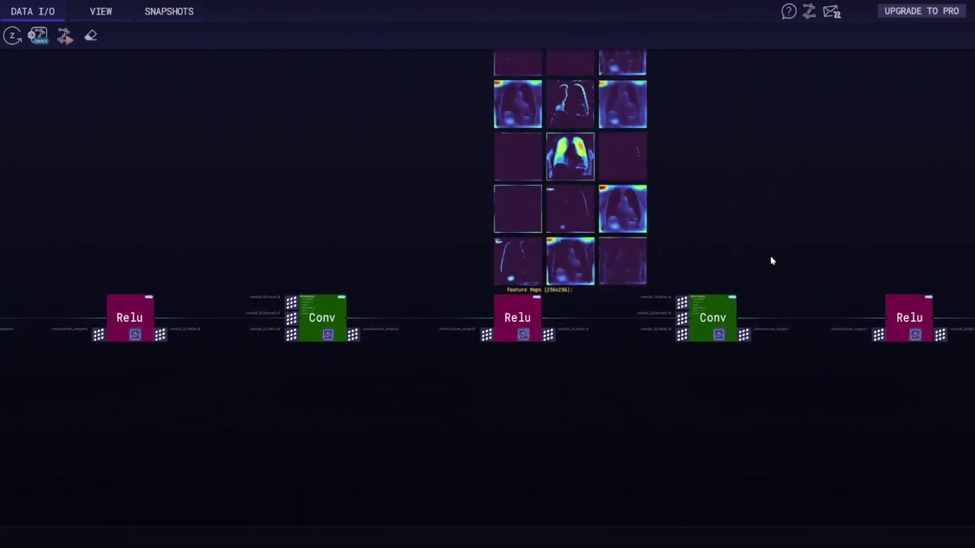
{"action": "left_click_drag", "start_coordinate": [756, 274], "coordinate": [717, 302]}
{"action": "left_click_drag", "start_coordinate": [664, 172], "coordinate": [646, 303]}
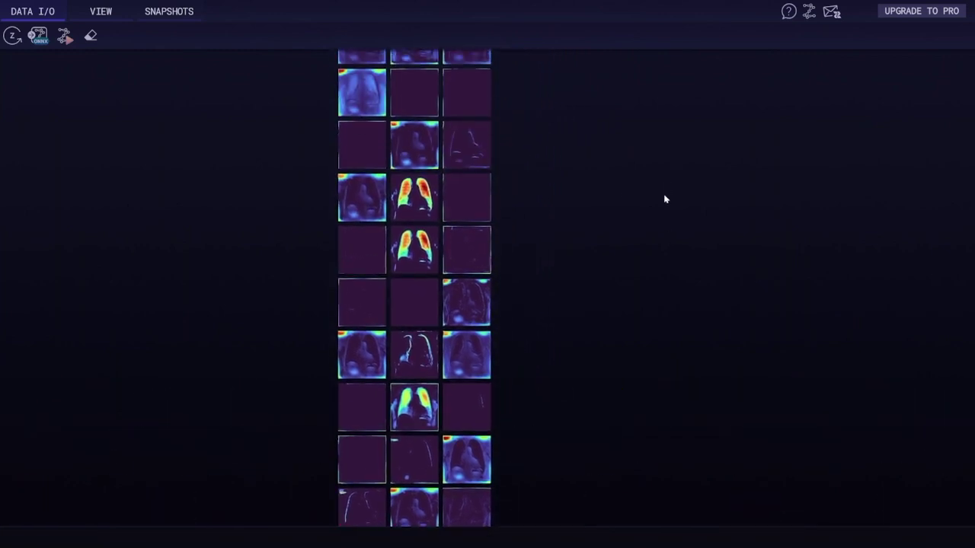
{"action": "left_click_drag", "start_coordinate": [611, 267], "coordinate": [620, 177]}
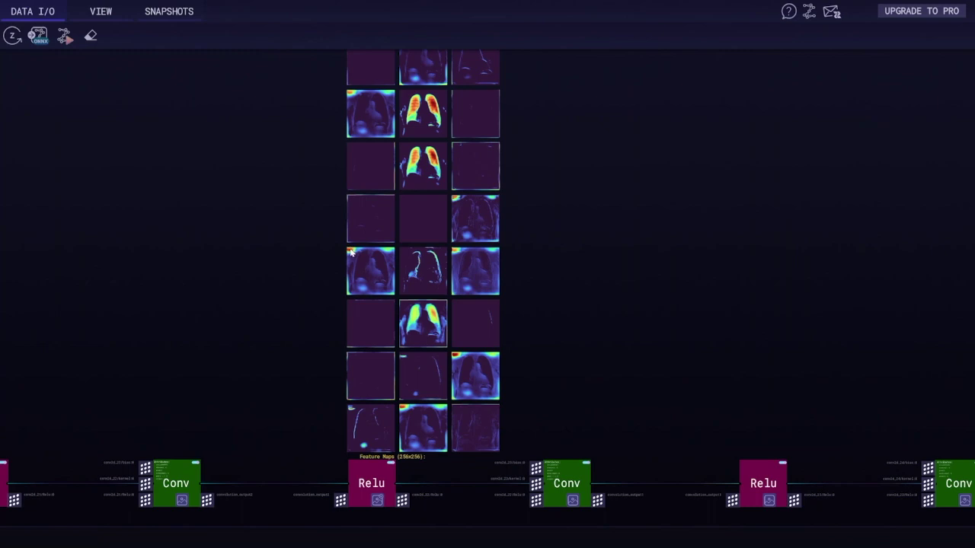
Inspect the Relu node's output tensor conv2d_22/Relu:0 and compare it with the lung activations in the feature maps.
{"action": "left_click", "coordinate": [409, 503]}
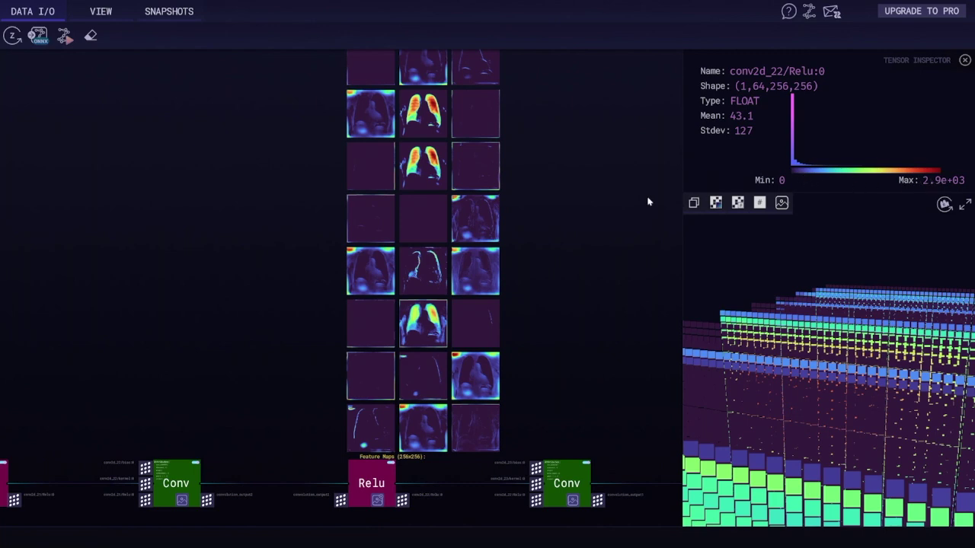
{"action": "left_click_drag", "start_coordinate": [594, 213], "coordinate": [599, 252]}
{"action": "scroll", "coordinate": [541, 246], "scroll_direction": "up", "scroll_amount": 5}
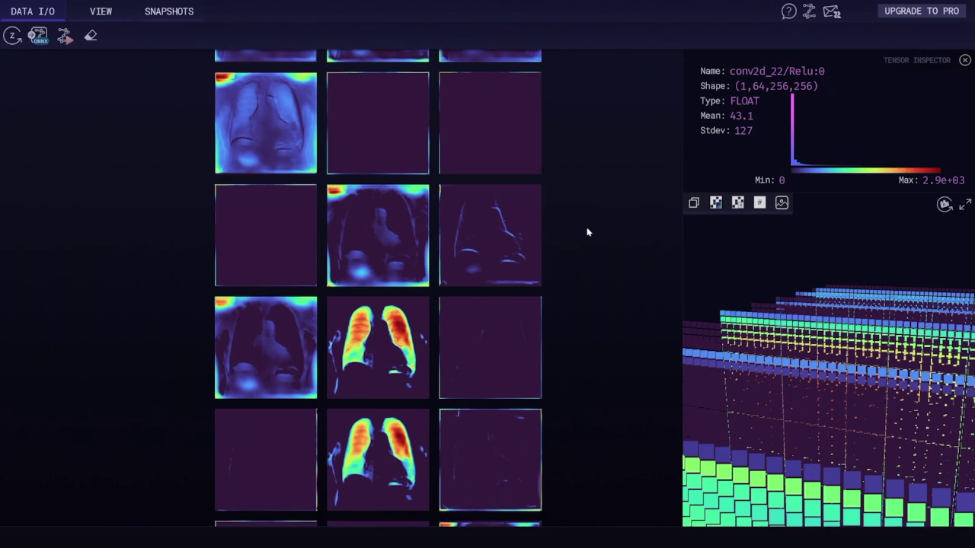
{"action": "scroll", "coordinate": [600, 237], "scroll_direction": "down", "scroll_amount": 5}
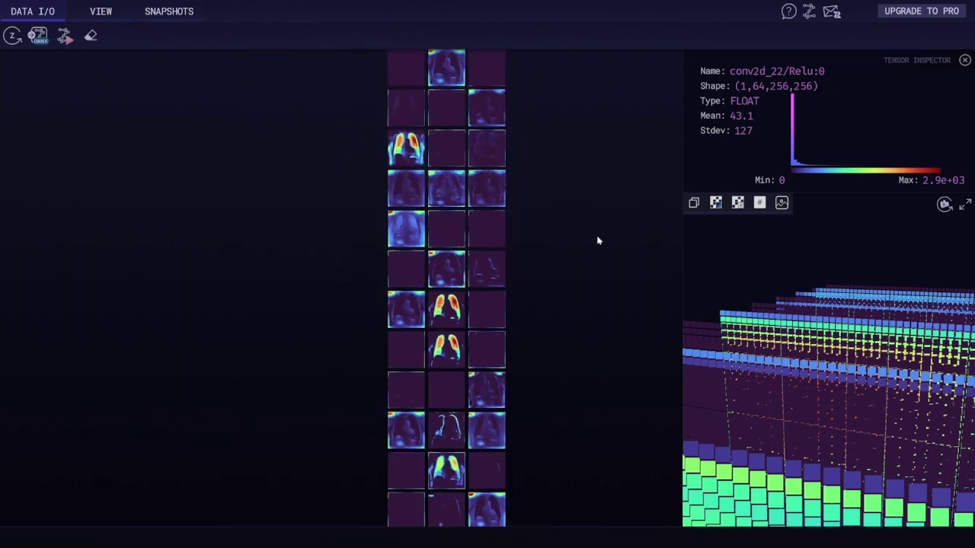
{"action": "left_click_drag", "start_coordinate": [596, 238], "coordinate": [505, 221]}
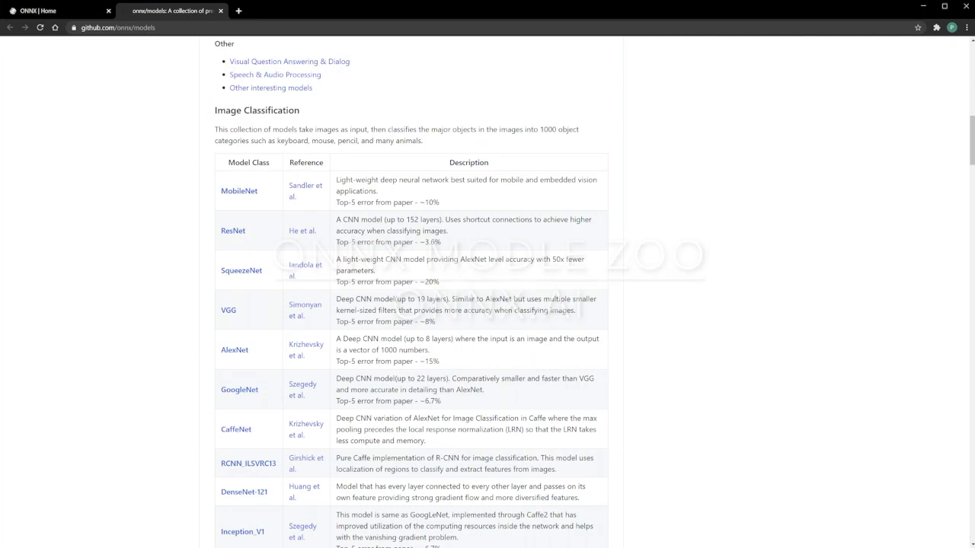
Look through the ONNX home page, open the Model Zoo from its resources and review the model categories.
{"action": "left_click", "coordinate": [39, 11]}
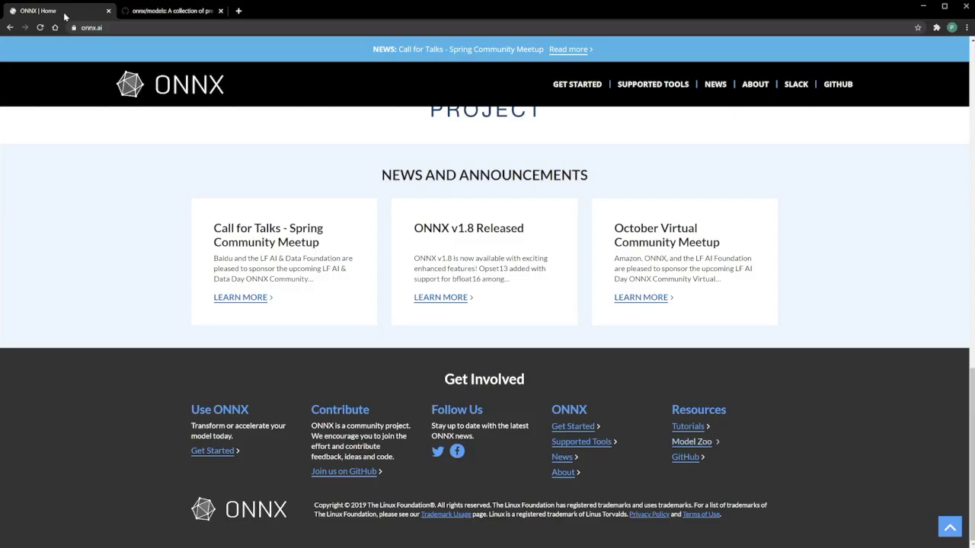
{"action": "scroll", "coordinate": [258, 246], "scroll_direction": "up", "scroll_amount": 15}
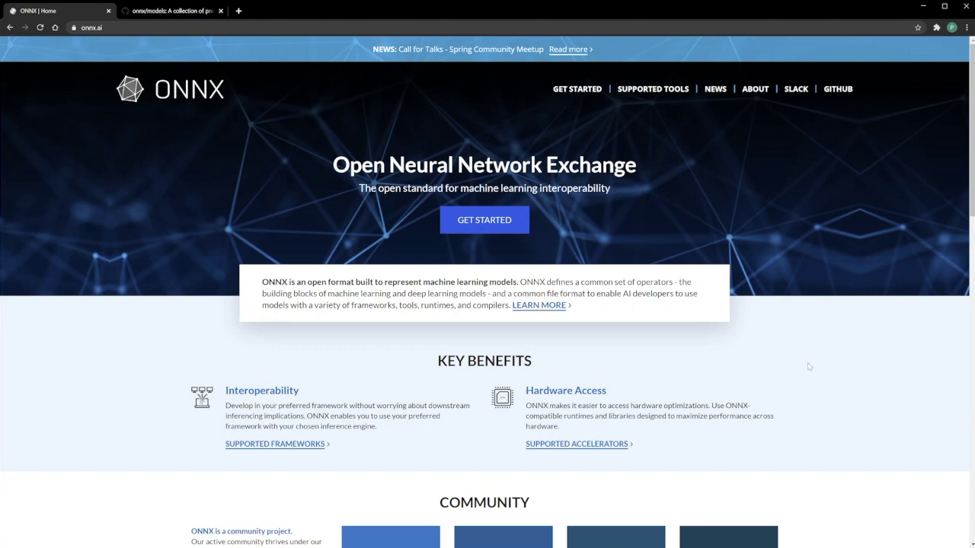
{"action": "scroll", "coordinate": [798, 347], "scroll_direction": "down", "scroll_amount": 6}
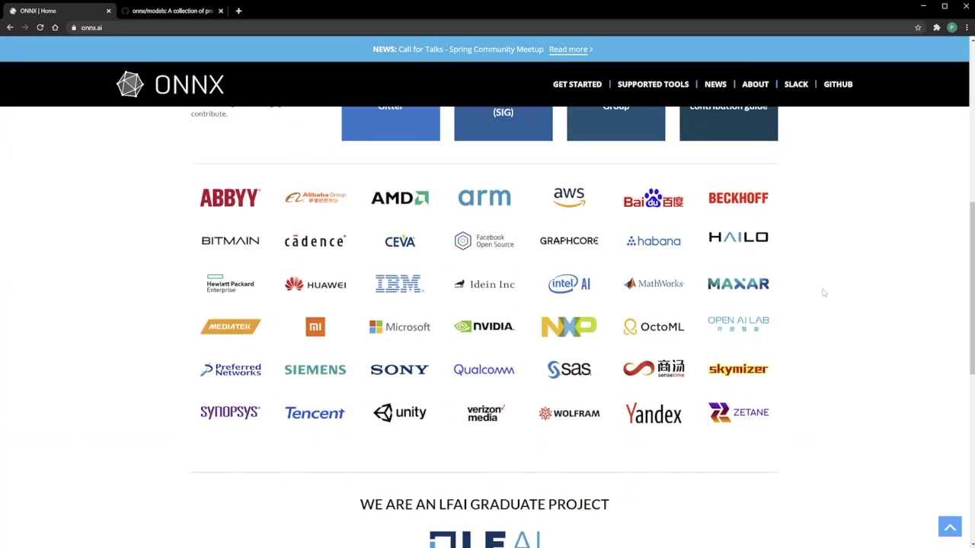
{"action": "scroll", "coordinate": [830, 301], "scroll_direction": "down", "scroll_amount": 2}
{"action": "scroll", "coordinate": [832, 303], "scroll_direction": "down", "scroll_amount": 4}
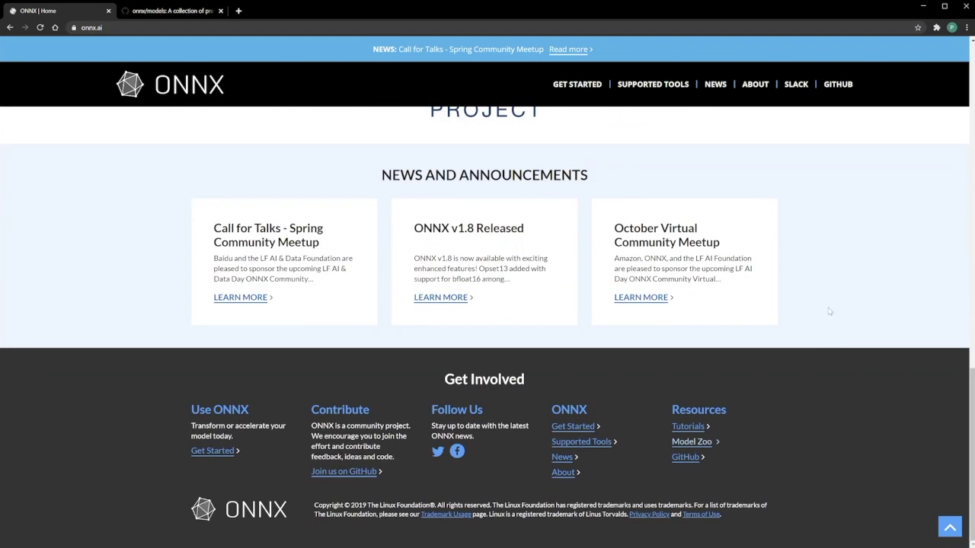
{"action": "left_click", "coordinate": [695, 444]}
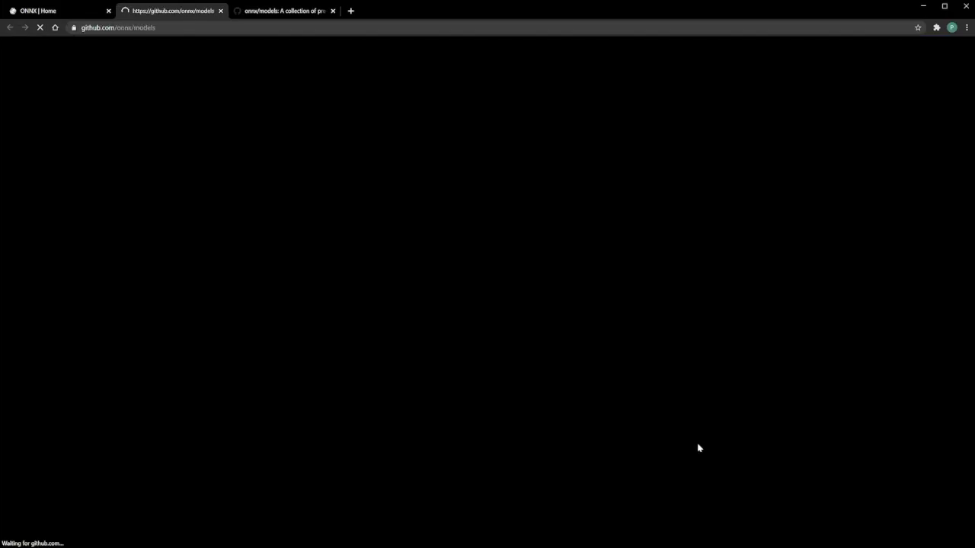
{"action": "scroll", "coordinate": [103, 269], "scroll_direction": "down", "scroll_amount": 5}
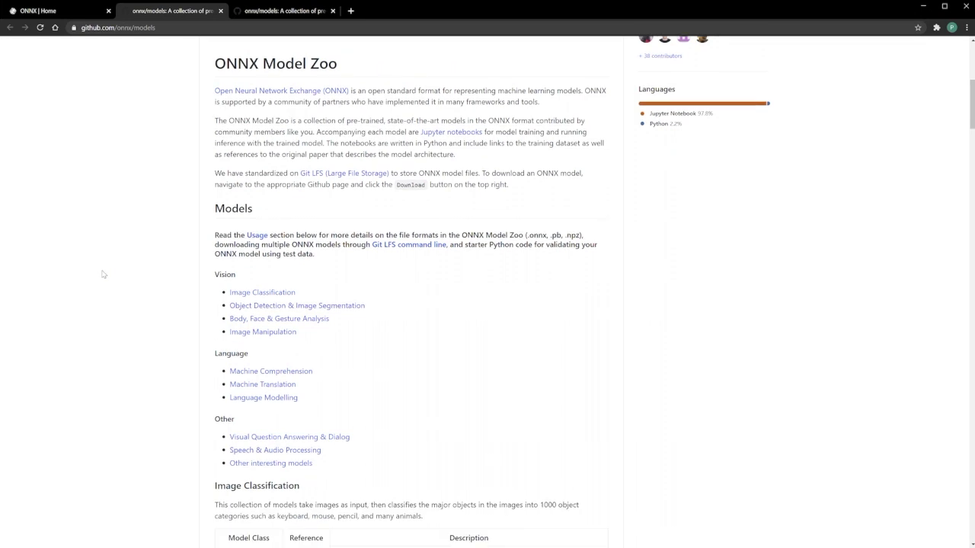
{"action": "scroll", "coordinate": [104, 274], "scroll_direction": "down", "scroll_amount": 2}
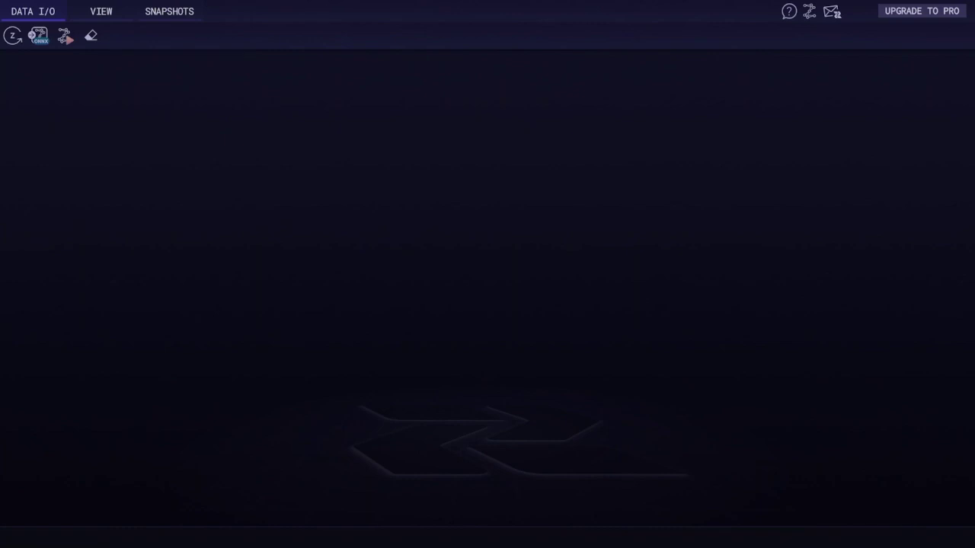
Open the upgrade to Pro, and review the requirements, dependencies and installation instructions in the Getting Started page on docs.zetane.com.
{"action": "left_click", "coordinate": [931, 12]}
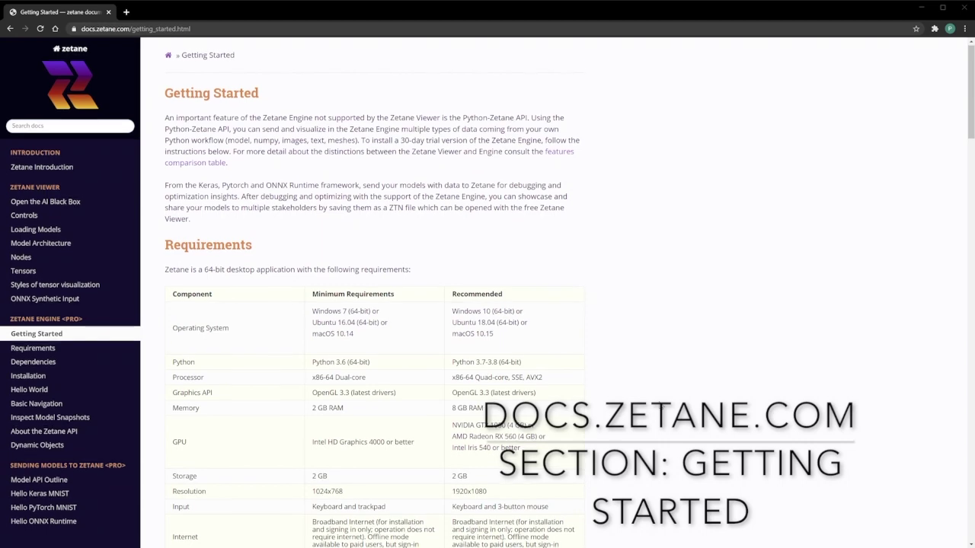
{"action": "scroll", "coordinate": [326, 267], "scroll_direction": "down", "scroll_amount": 1}
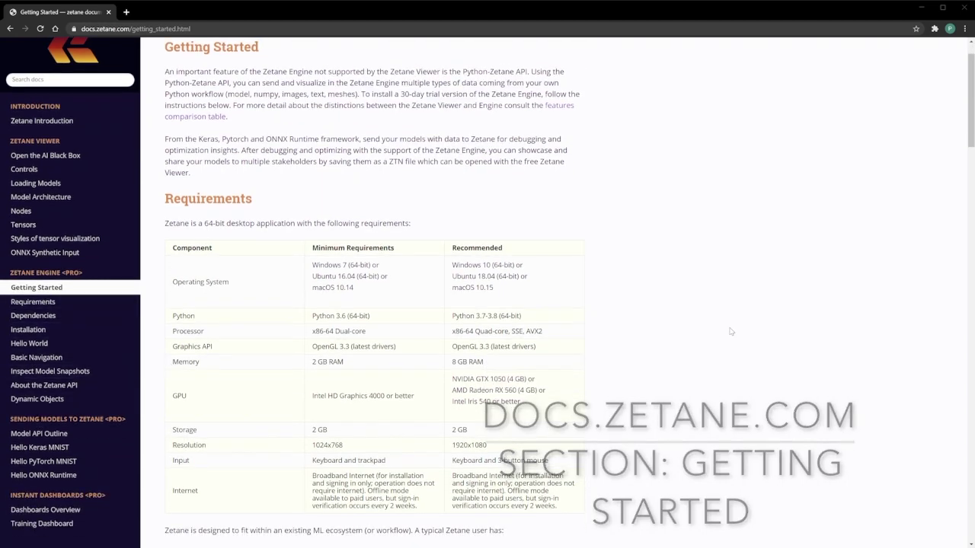
{"action": "scroll", "coordinate": [707, 330], "scroll_direction": "down", "scroll_amount": 3}
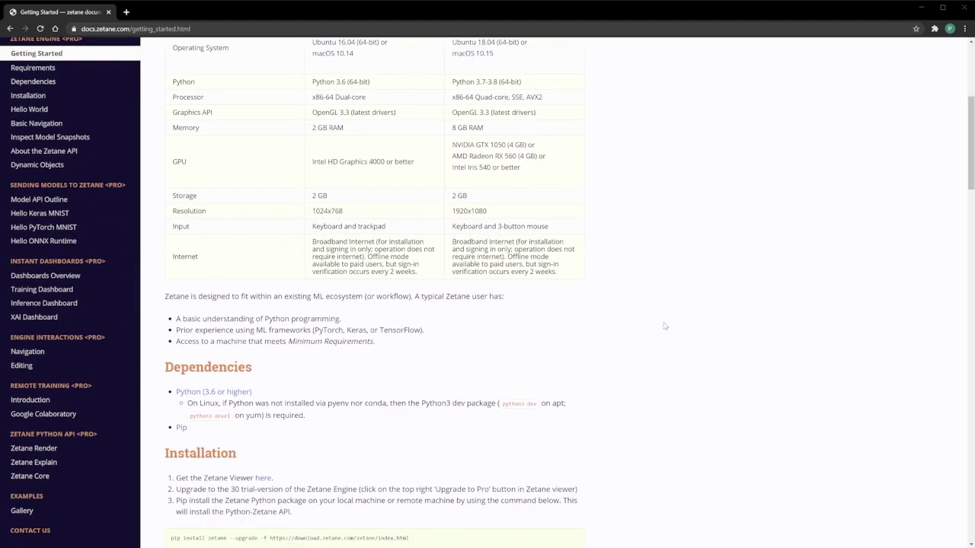